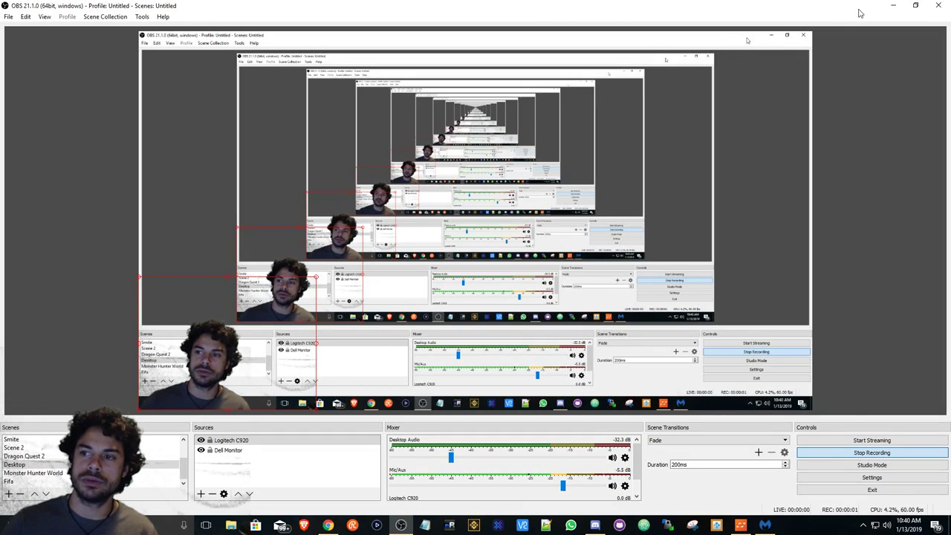
Minimize OBS to reveal the Quadency portfolio dashboard in Chrome
{"action": "left_click", "coordinate": [893, 6]}
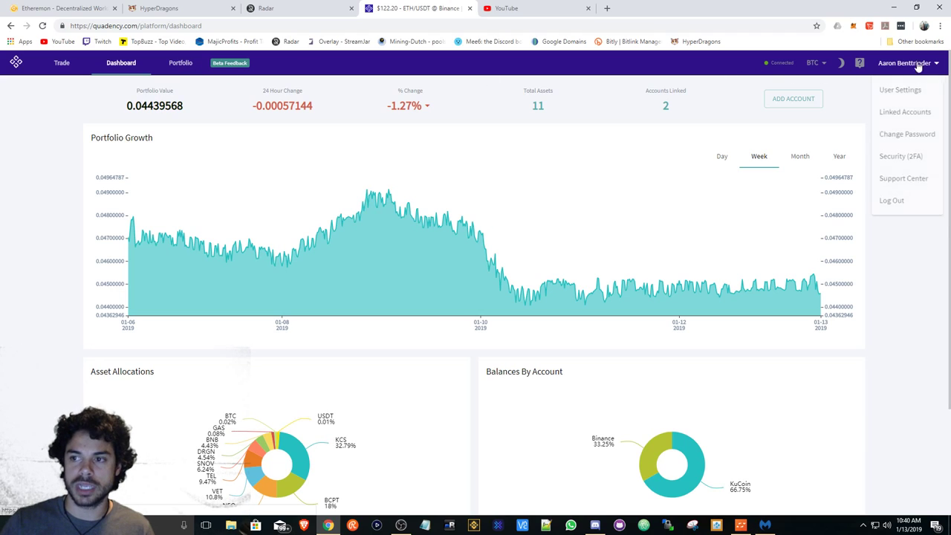
Log out of Quadency and sign back in with the saved email and account password
{"action": "left_click", "coordinate": [897, 208]}
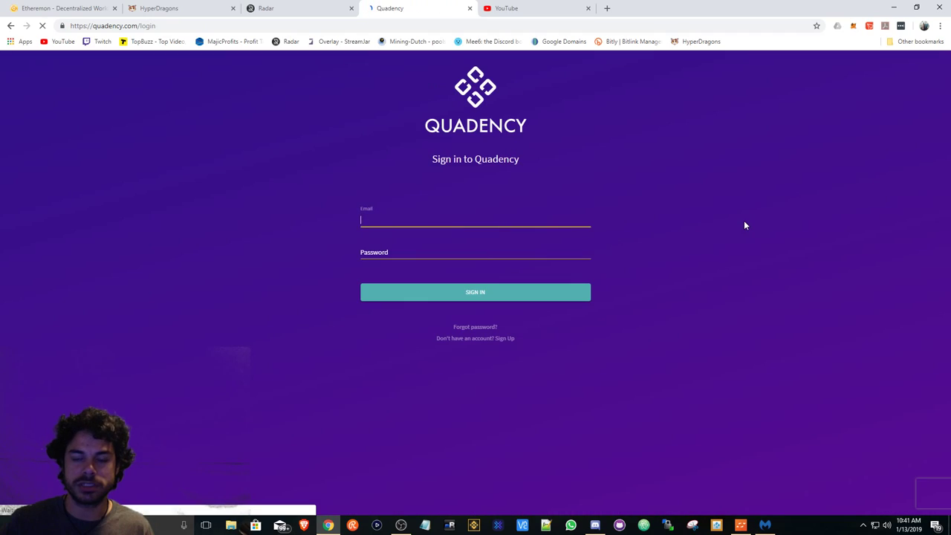
{"action": "left_click", "coordinate": [453, 129]}
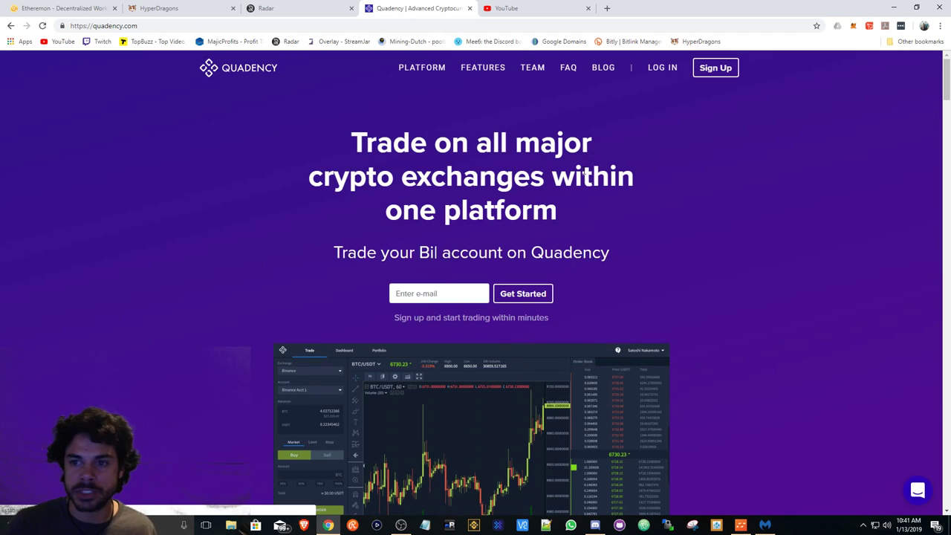
{"action": "left_click", "coordinate": [663, 67]}
{"action": "left_click", "coordinate": [405, 218]}
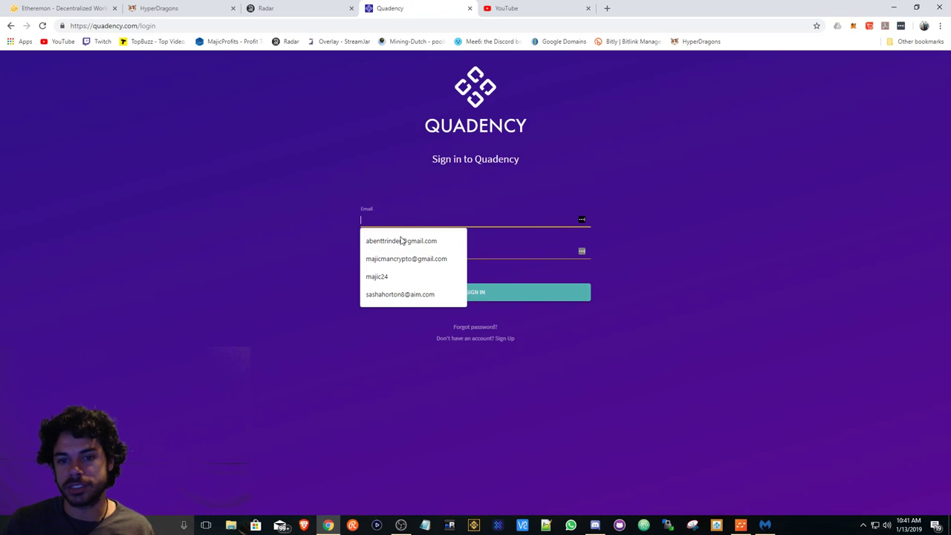
{"action": "left_click", "coordinate": [404, 257]}
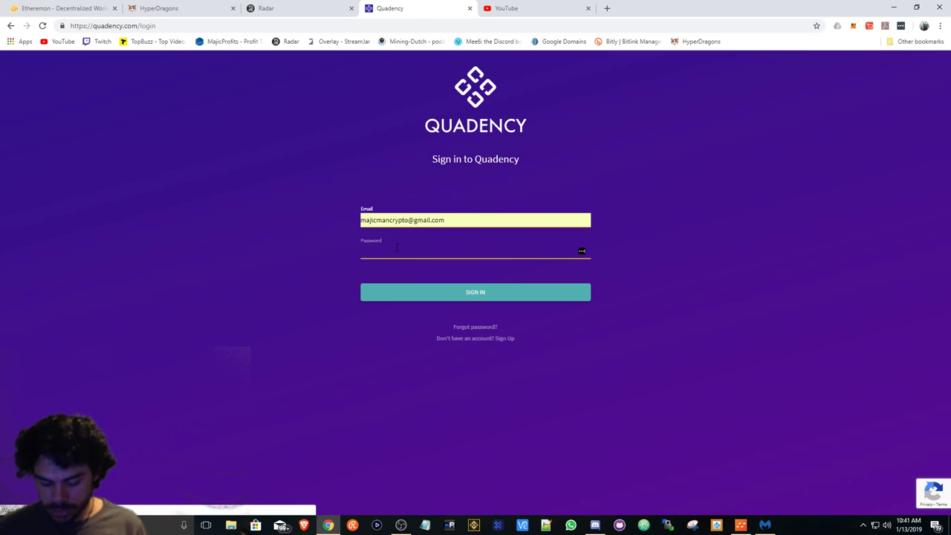
{"action": "type", "text": "a"}
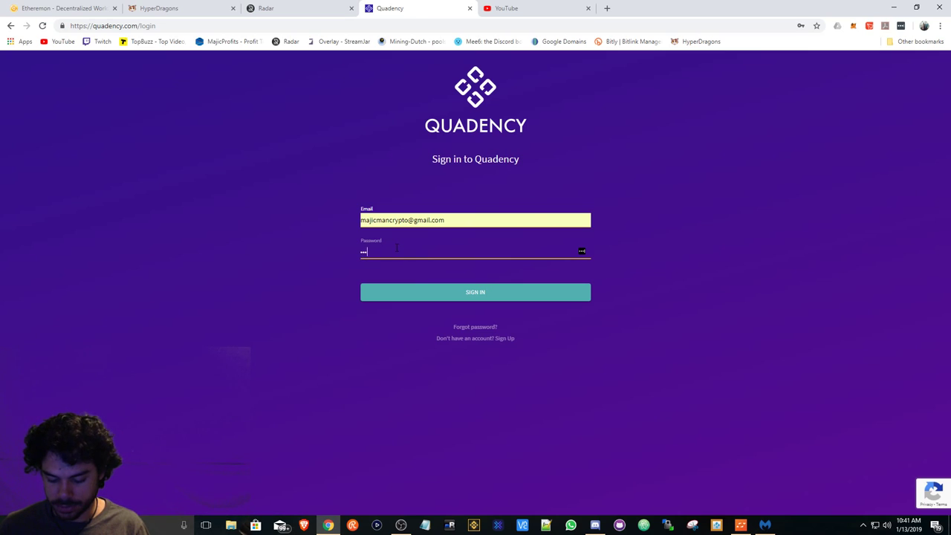
{"action": "key", "text": "Return"}
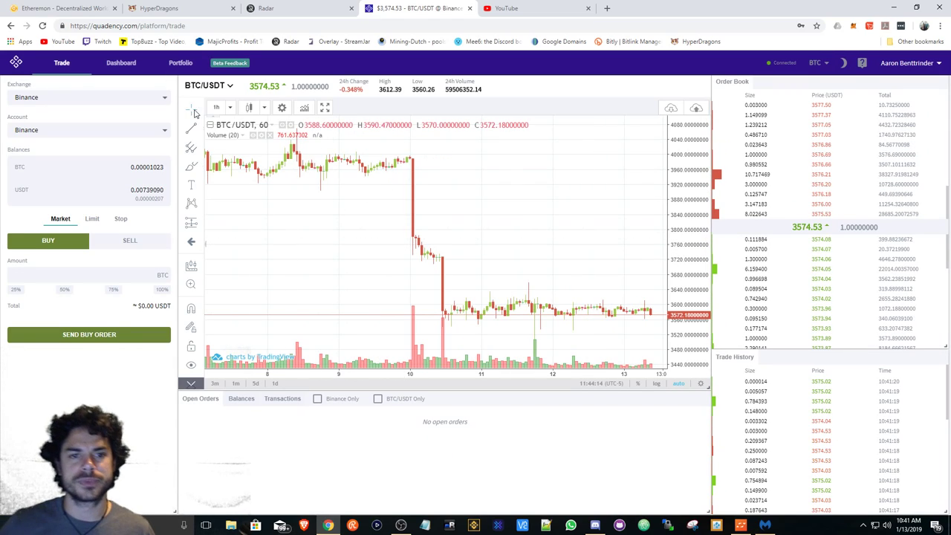
Switch the trading exchange to KuCoin, then return to the Dashboard
{"action": "left_click", "coordinate": [124, 101]}
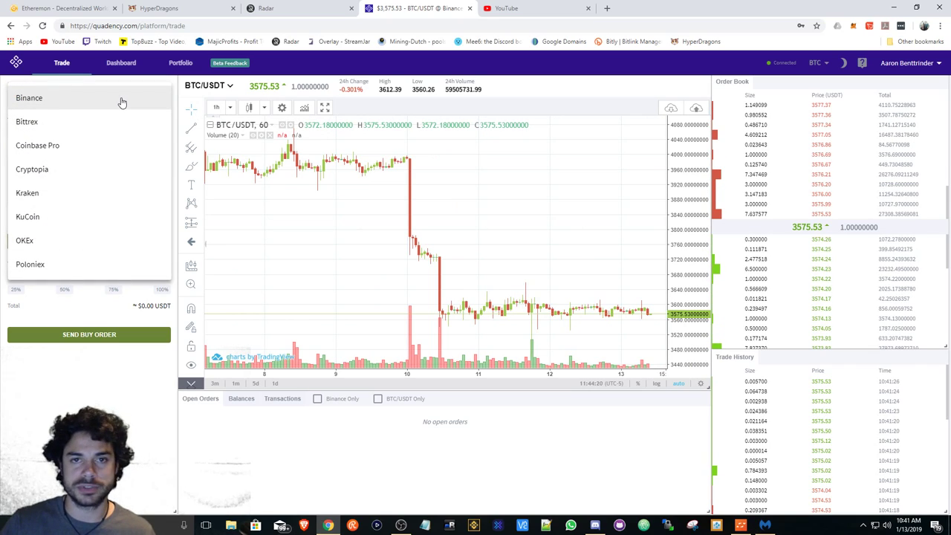
{"action": "left_click", "coordinate": [63, 217]}
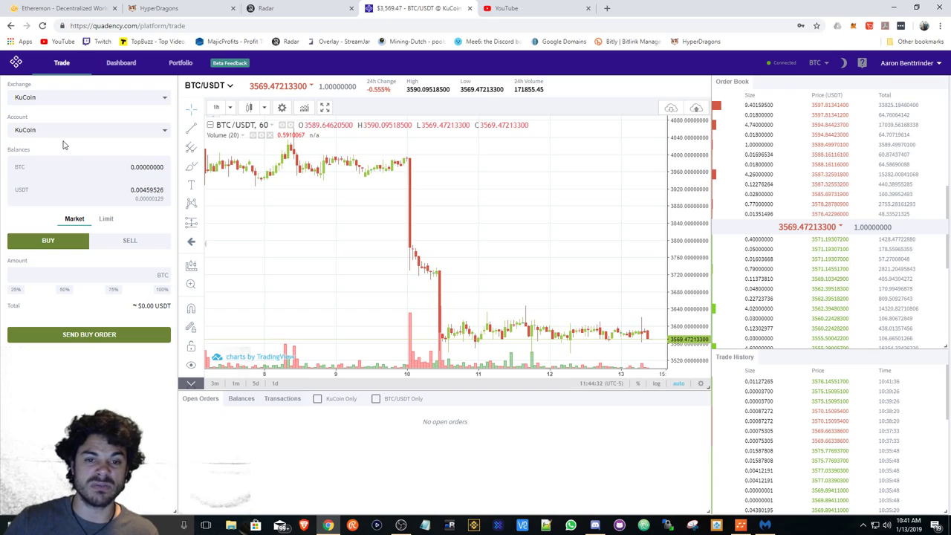
{"action": "left_click", "coordinate": [121, 64]}
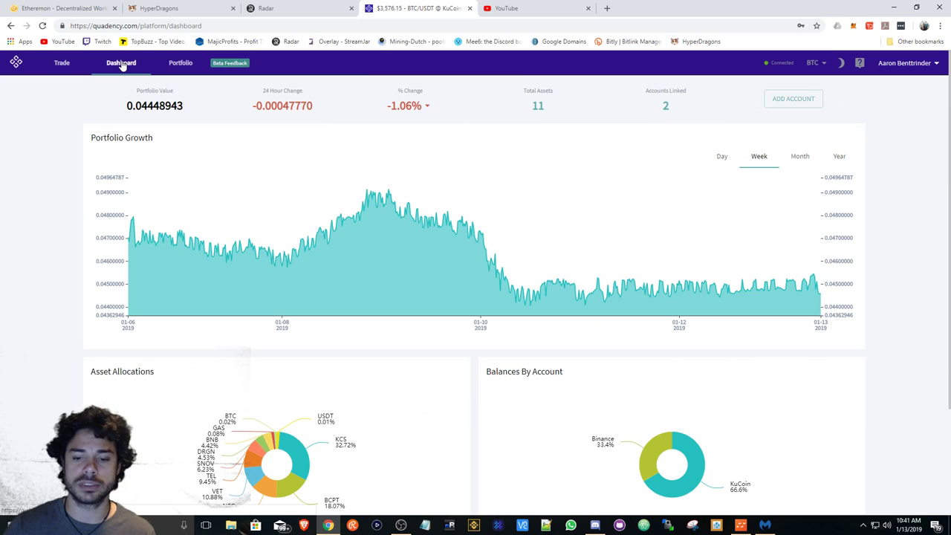
Open the Portfolio page listing holdings with totals, prices and values
{"action": "left_click", "coordinate": [181, 64]}
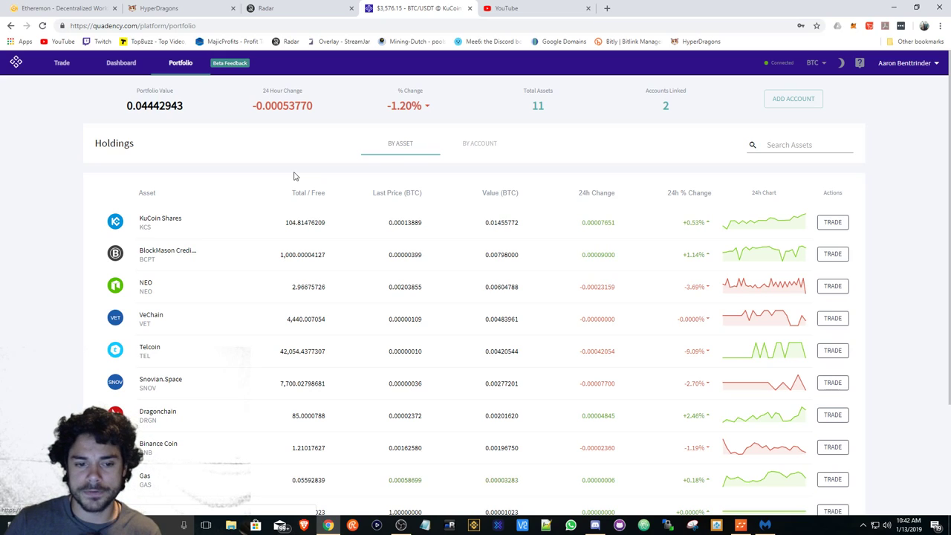
{"action": "scroll", "coordinate": [292, 186], "scroll_direction": "down", "scroll_amount": 2}
{"action": "scroll", "coordinate": [286, 245], "scroll_direction": "up", "scroll_amount": 1}
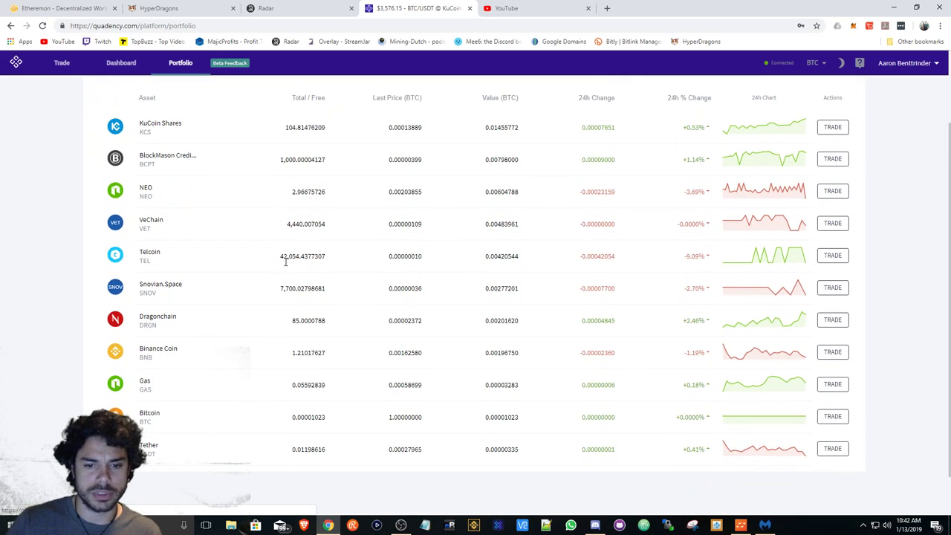
{"action": "scroll", "coordinate": [277, 198], "scroll_direction": "up", "scroll_amount": 2}
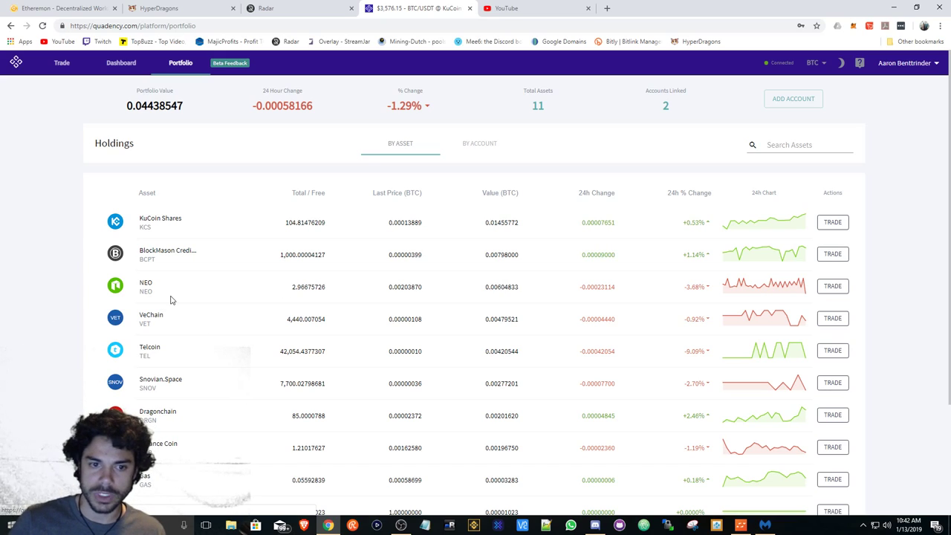
{"action": "scroll", "coordinate": [228, 284], "scroll_direction": "down", "scroll_amount": 1}
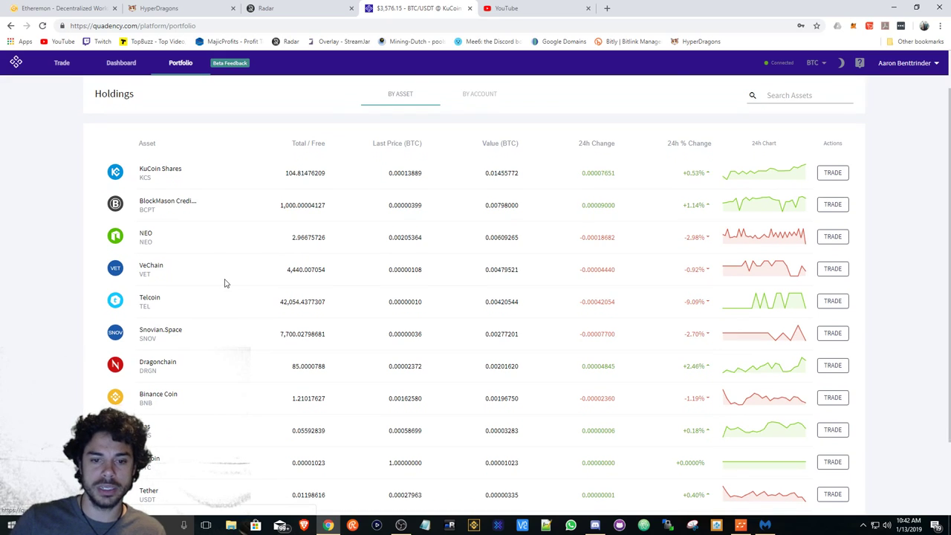
{"action": "scroll", "coordinate": [226, 283], "scroll_direction": "down", "scroll_amount": 1}
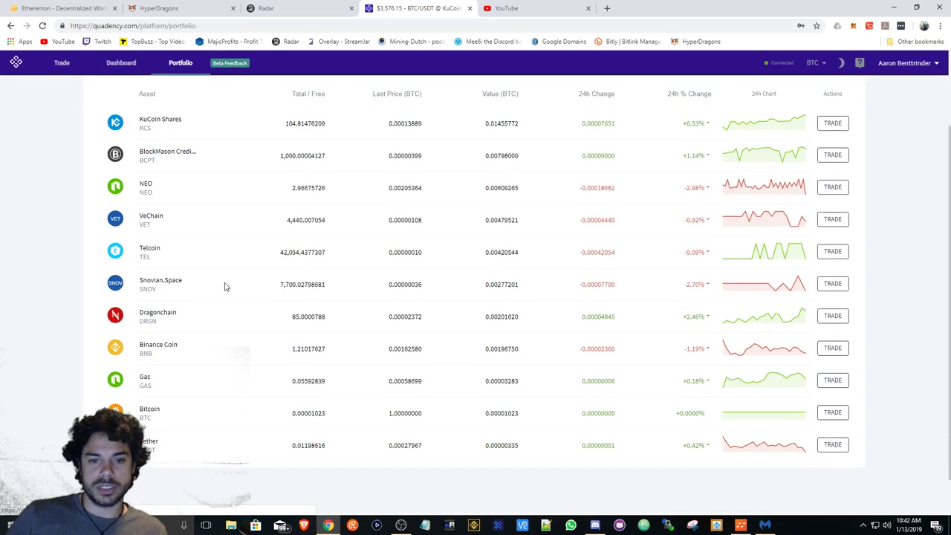
{"action": "scroll", "coordinate": [226, 287], "scroll_direction": "up", "scroll_amount": 2}
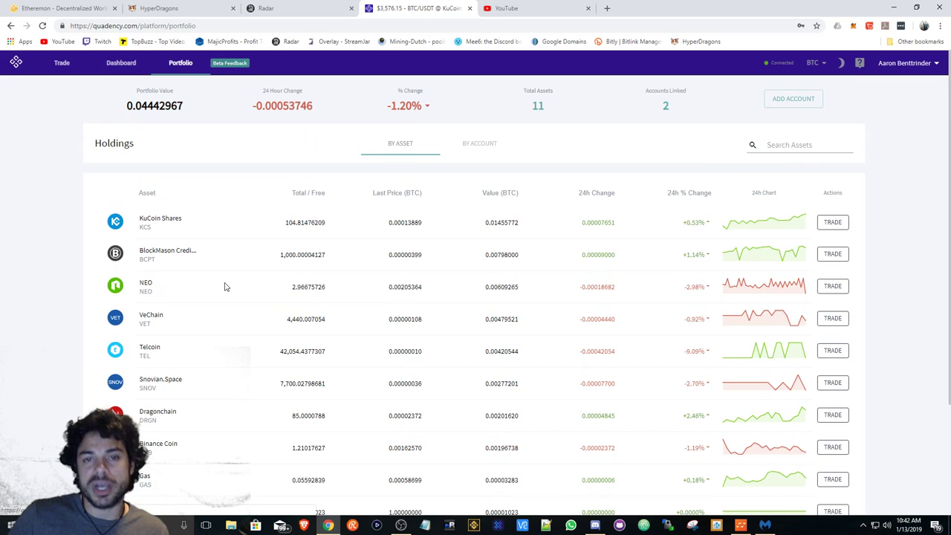
Return to the trade view and search ETH-quoted pairs for 'st'
{"action": "left_click", "coordinate": [126, 65]}
{"action": "left_click", "coordinate": [63, 64]}
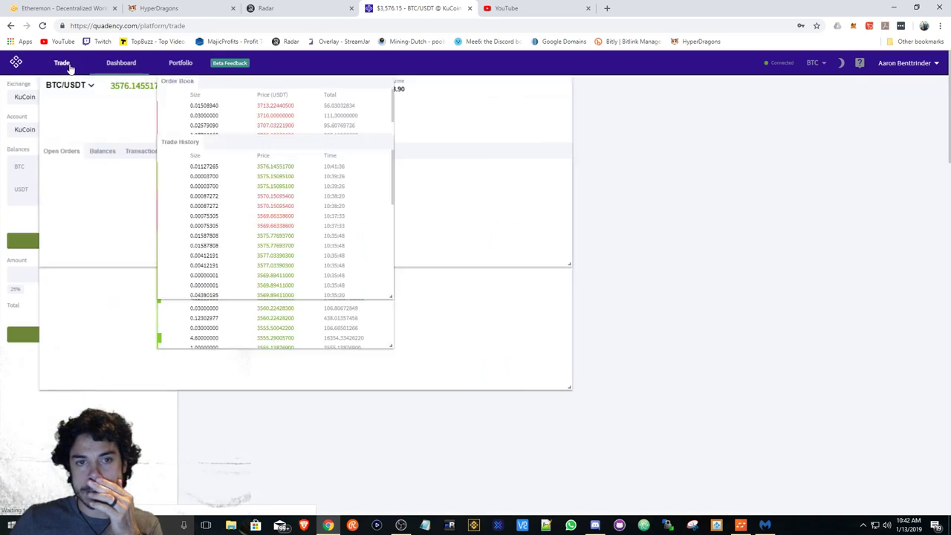
{"action": "left_click", "coordinate": [223, 89]}
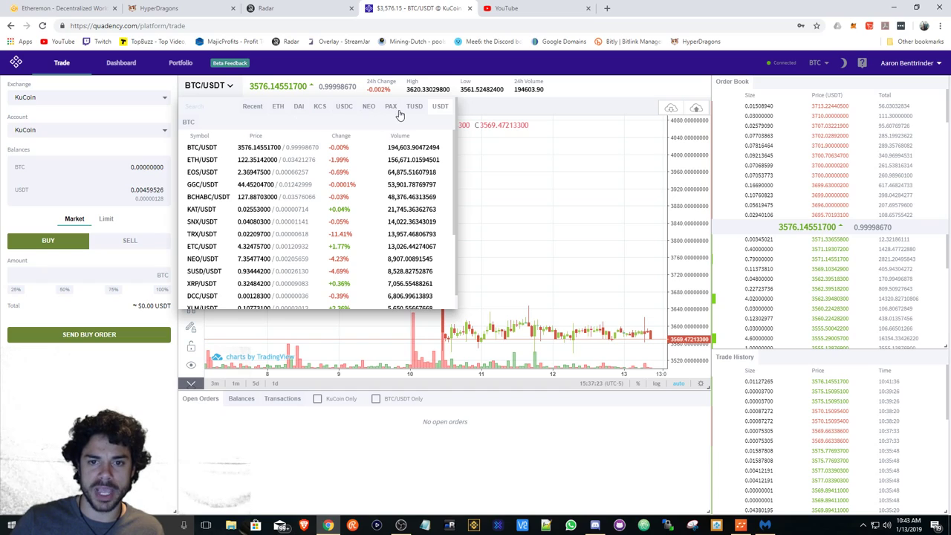
{"action": "left_click", "coordinate": [278, 108]}
{"action": "type", "text": "stb"}
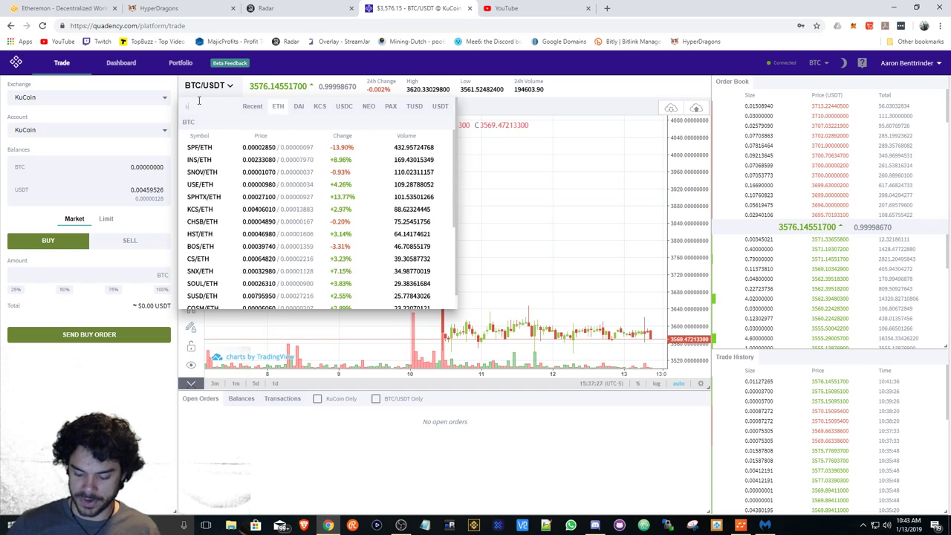
{"action": "type", "text": "m"}
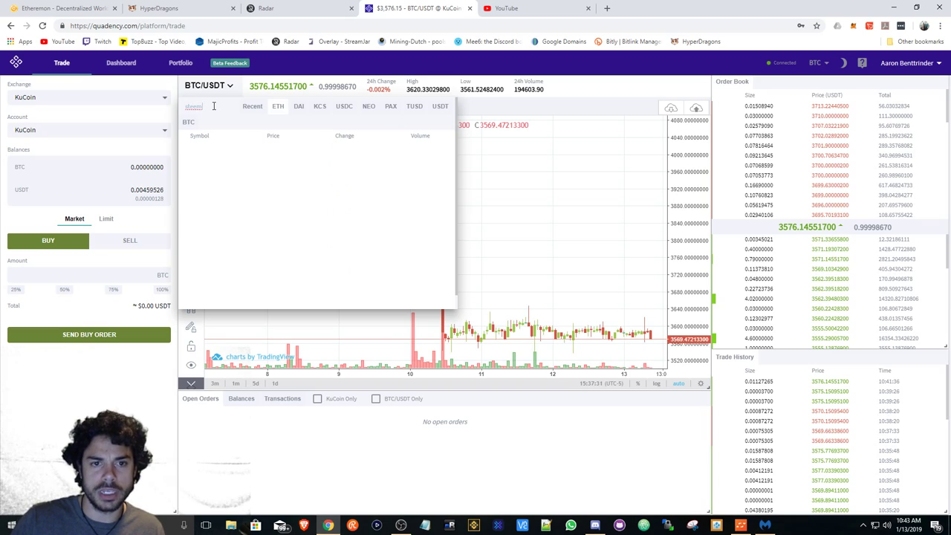
{"action": "left_click", "coordinate": [229, 87]}
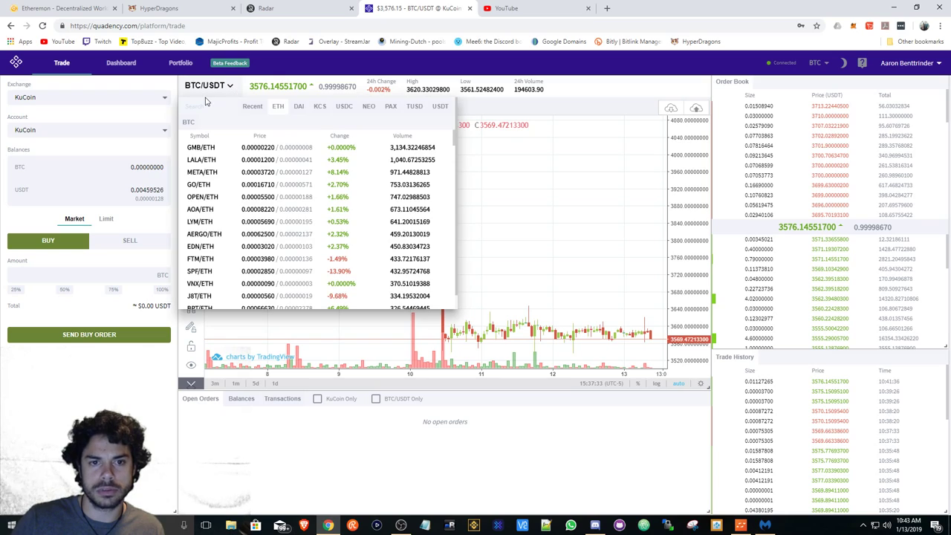
{"action": "type", "text": "st"}
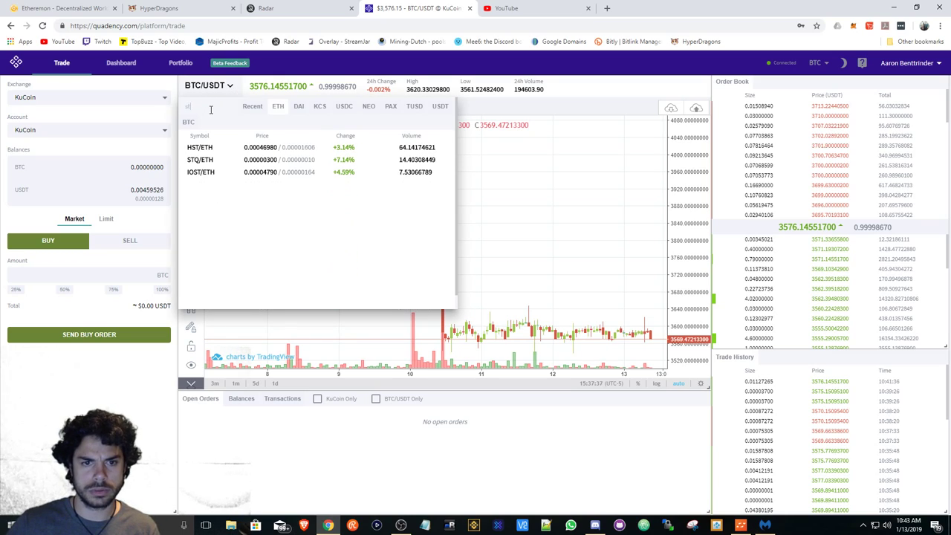
Switch the exchange to Binance and open the STEEM/ETH market via a 'steem' search
{"action": "left_click", "coordinate": [123, 98]}
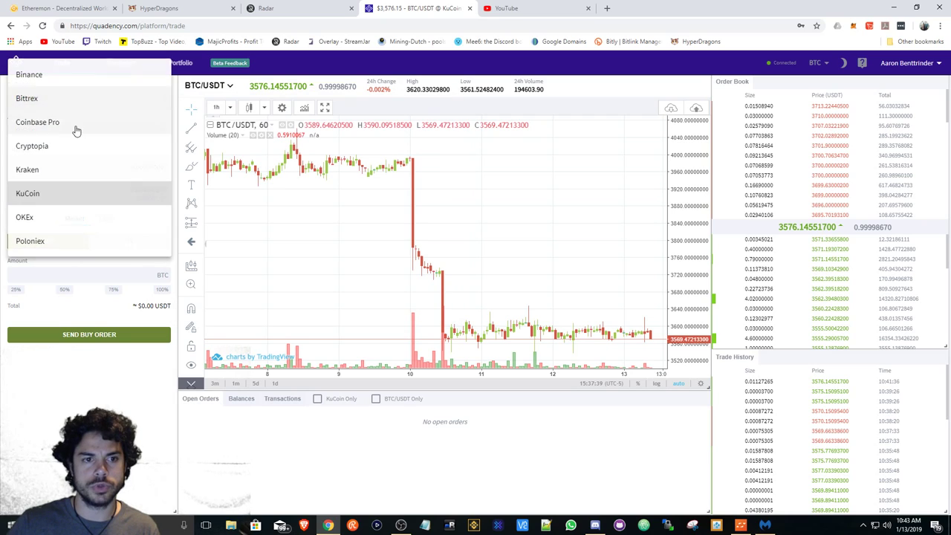
{"action": "left_click", "coordinate": [19, 76]}
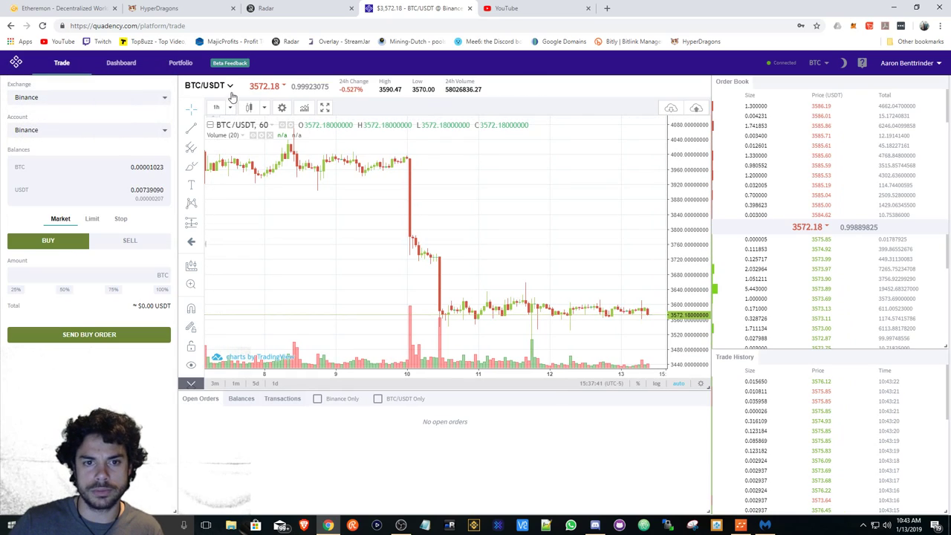
{"action": "left_click", "coordinate": [229, 86]}
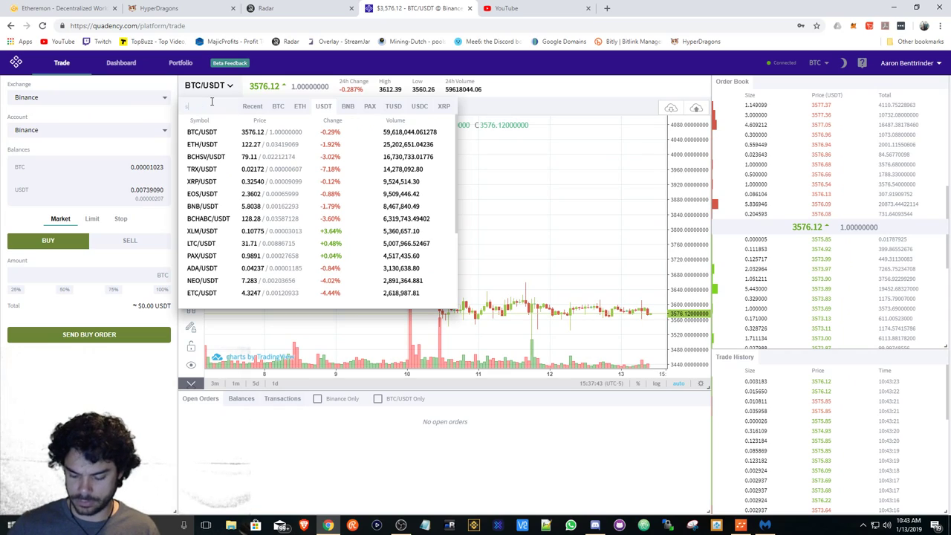
{"action": "type", "text": "steem"}
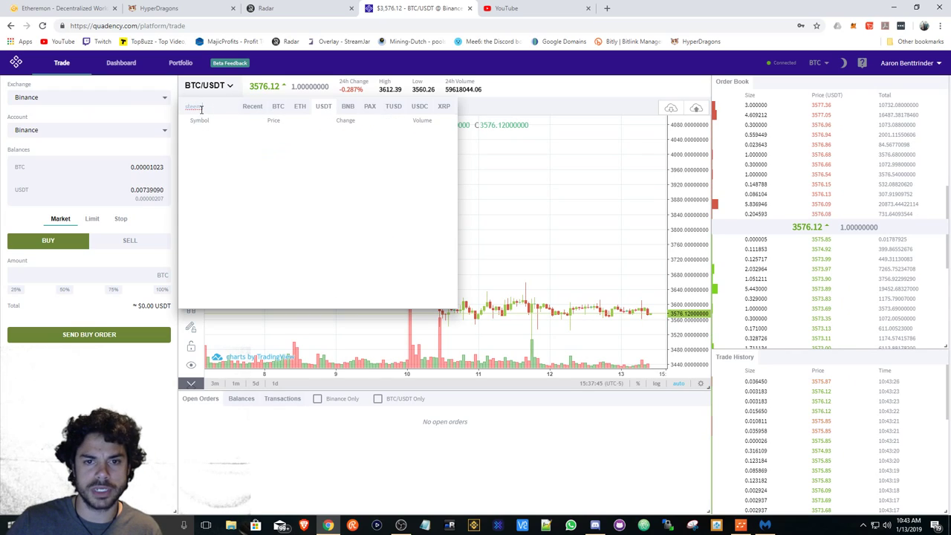
{"action": "left_click", "coordinate": [301, 106]}
{"action": "left_click", "coordinate": [204, 132]}
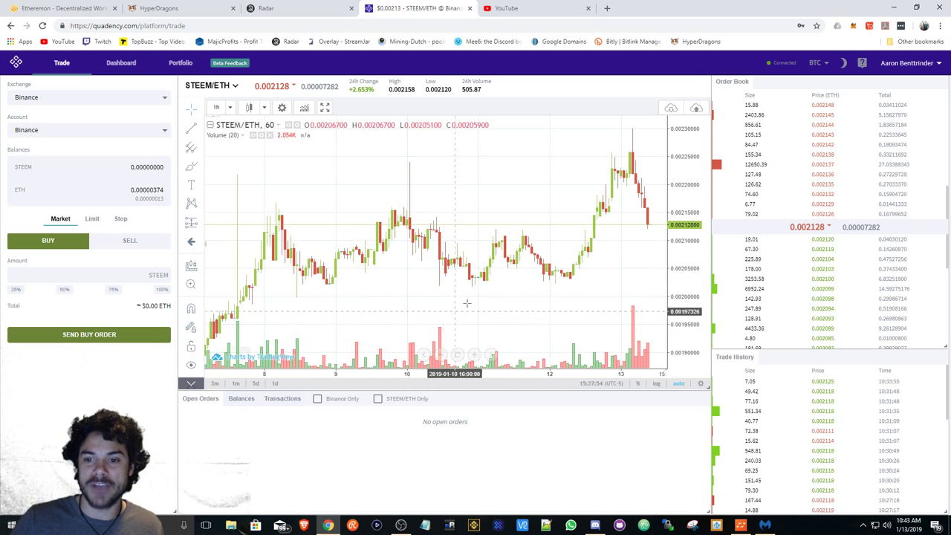
{"action": "scroll", "coordinate": [371, 298], "scroll_direction": "down", "scroll_amount": 2}
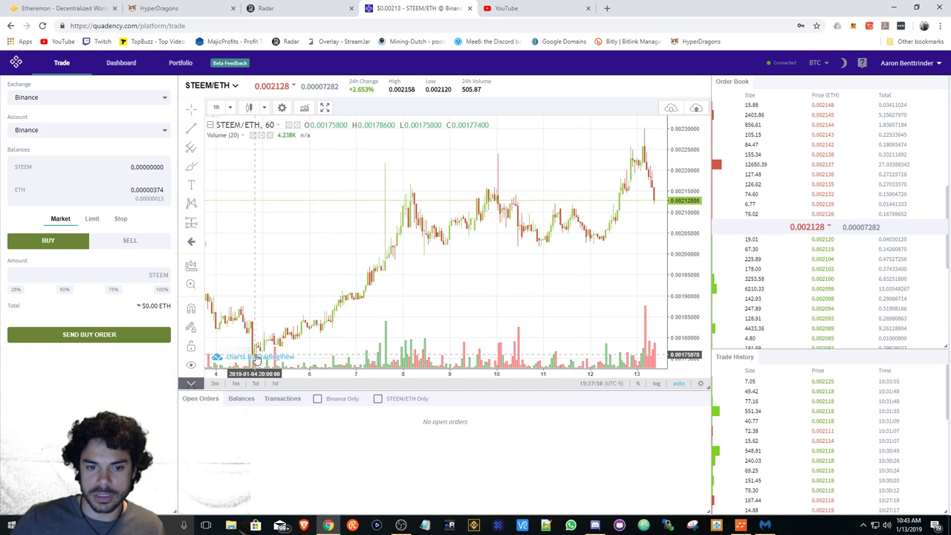
{"action": "scroll", "coordinate": [327, 298], "scroll_direction": "up", "scroll_amount": 2}
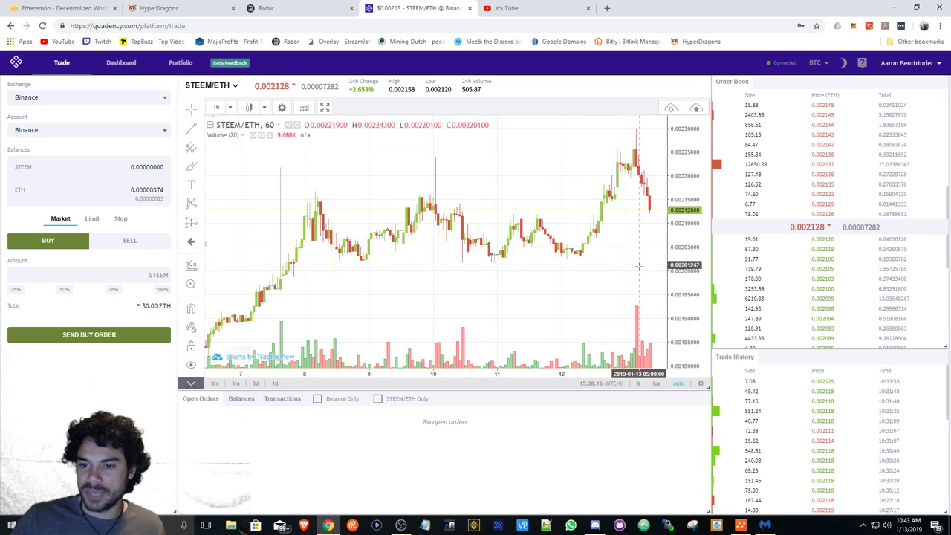
{"action": "scroll", "coordinate": [636, 268], "scroll_direction": "up", "scroll_amount": 3}
{"action": "scroll", "coordinate": [629, 273], "scroll_direction": "down", "scroll_amount": 2}
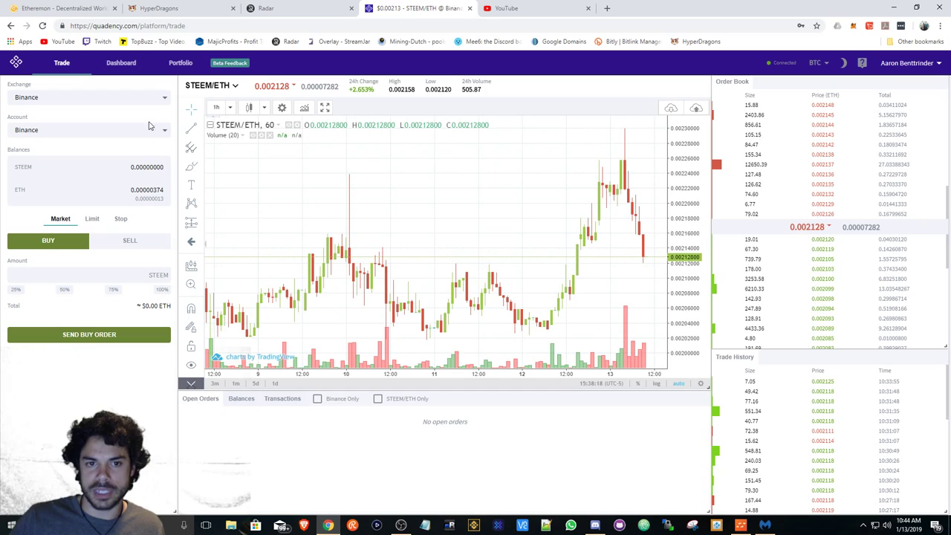
Switch the chart to 1-day candles and add the MACD indicator
{"action": "left_click", "coordinate": [234, 110]}
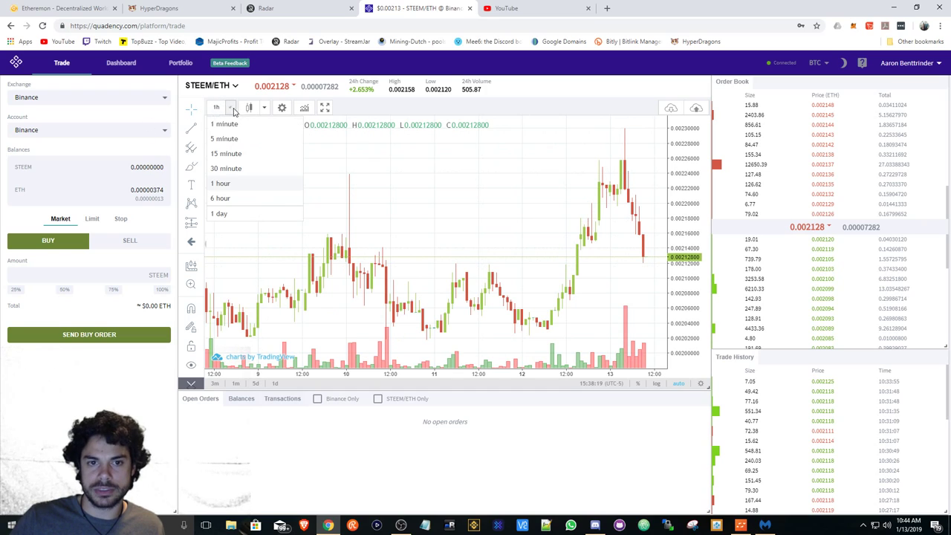
{"action": "left_click", "coordinate": [221, 214]}
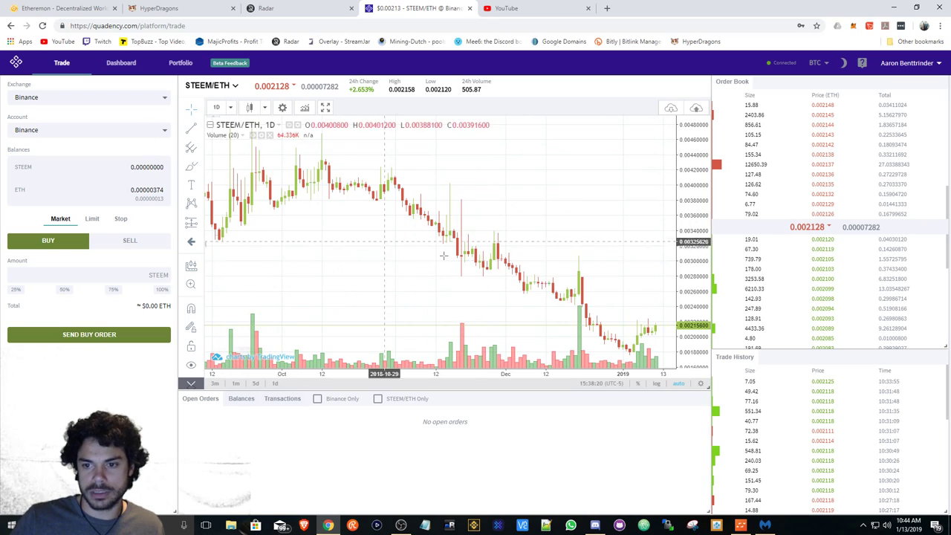
{"action": "left_click", "coordinate": [304, 108]}
{"action": "left_click", "coordinate": [359, 151]}
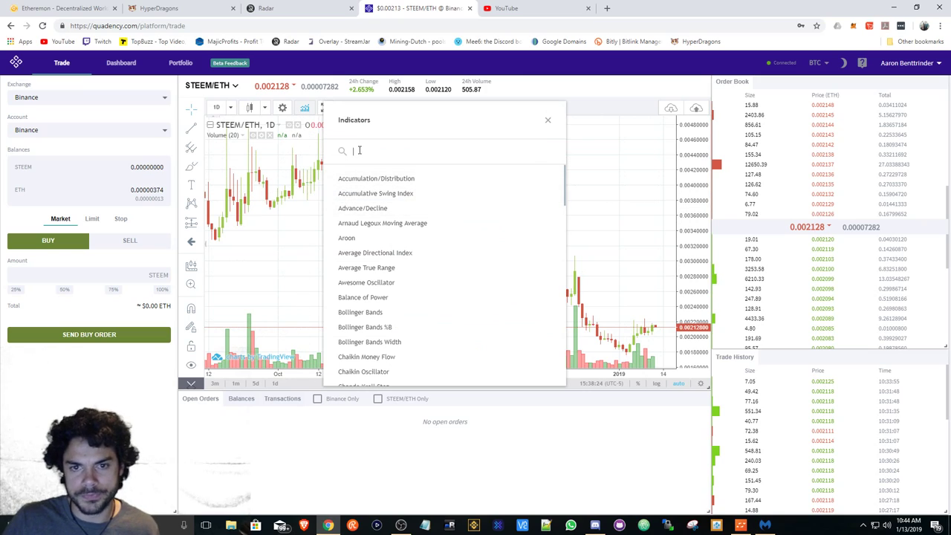
{"action": "type", "text": "macd"}
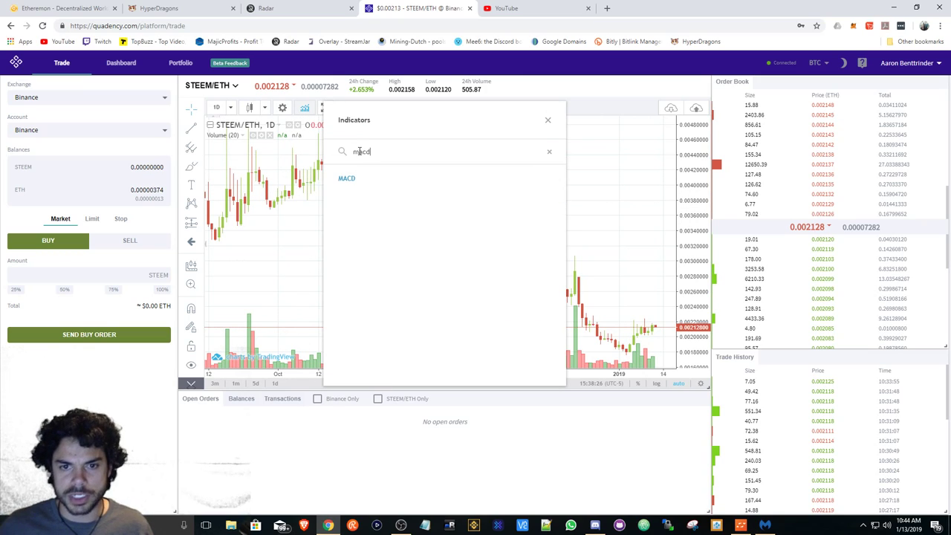
{"action": "left_click", "coordinate": [347, 179]}
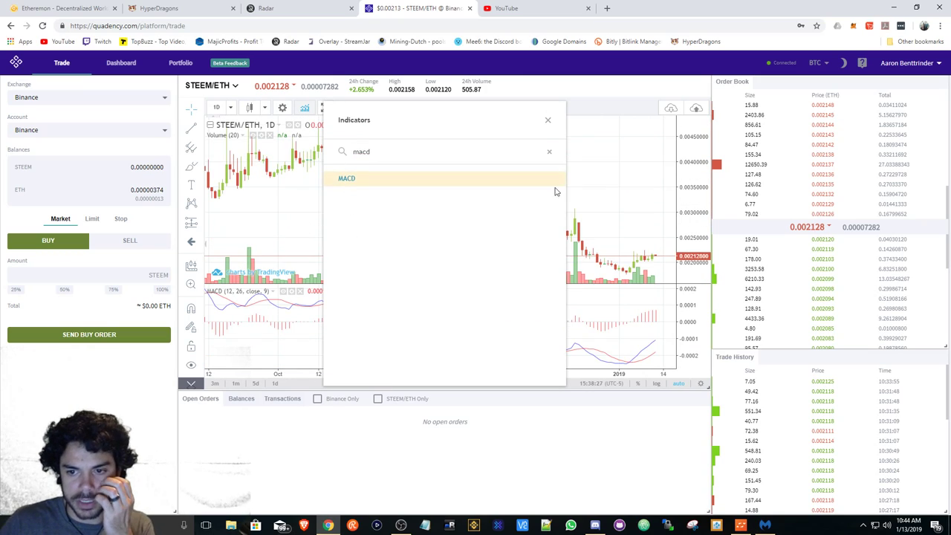
{"action": "left_click", "coordinate": [548, 120]}
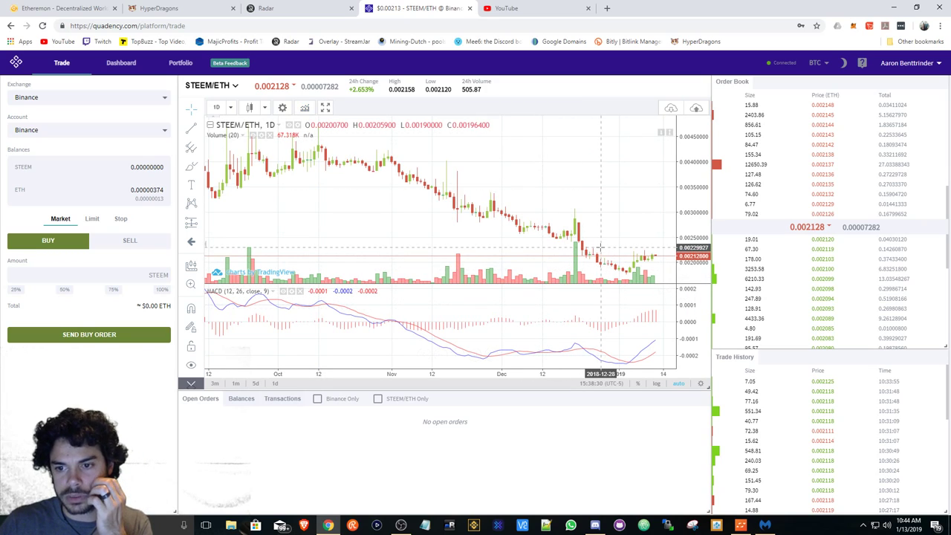
Zoom the chart and set the interval back to 1 hour
{"action": "scroll", "coordinate": [594, 261], "scroll_direction": "up", "scroll_amount": 3}
{"action": "scroll", "coordinate": [592, 258], "scroll_direction": "up", "scroll_amount": 3}
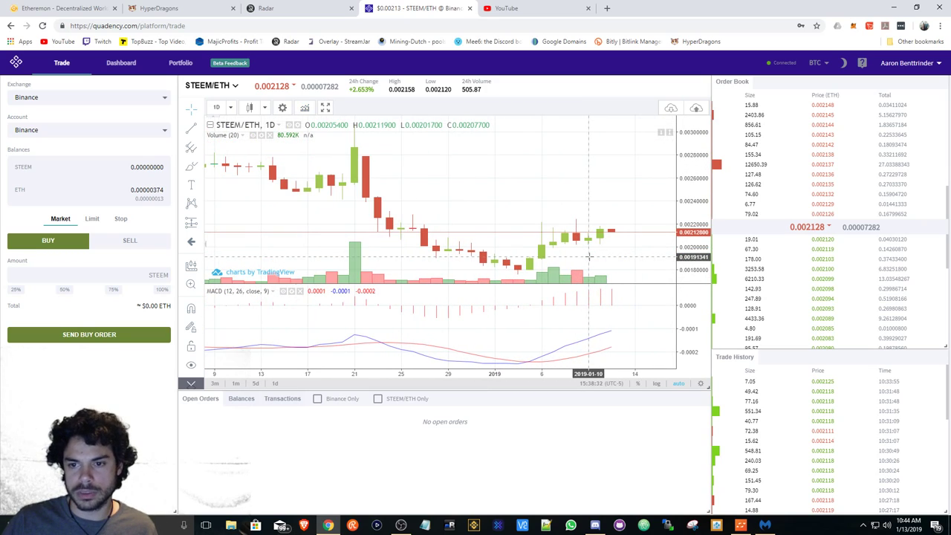
{"action": "left_click", "coordinate": [216, 107]}
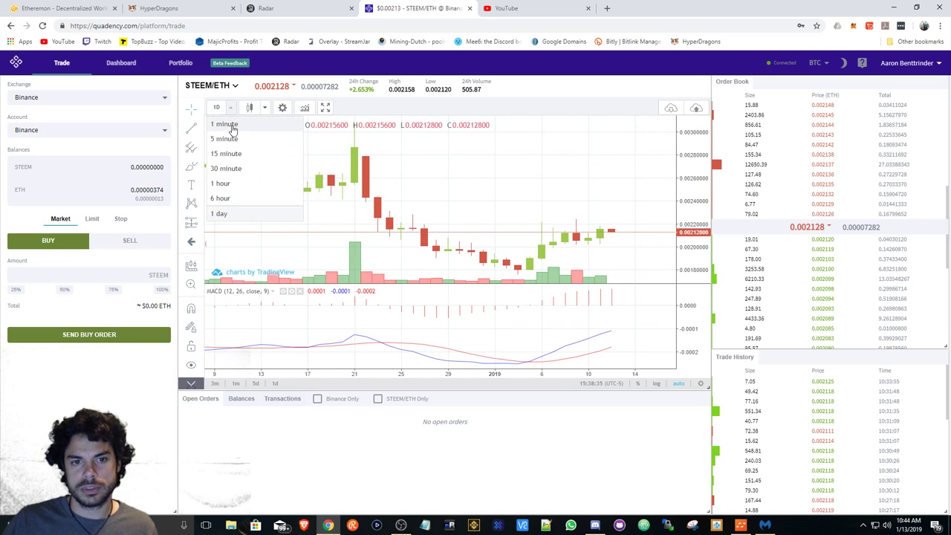
{"action": "left_click", "coordinate": [221, 184]}
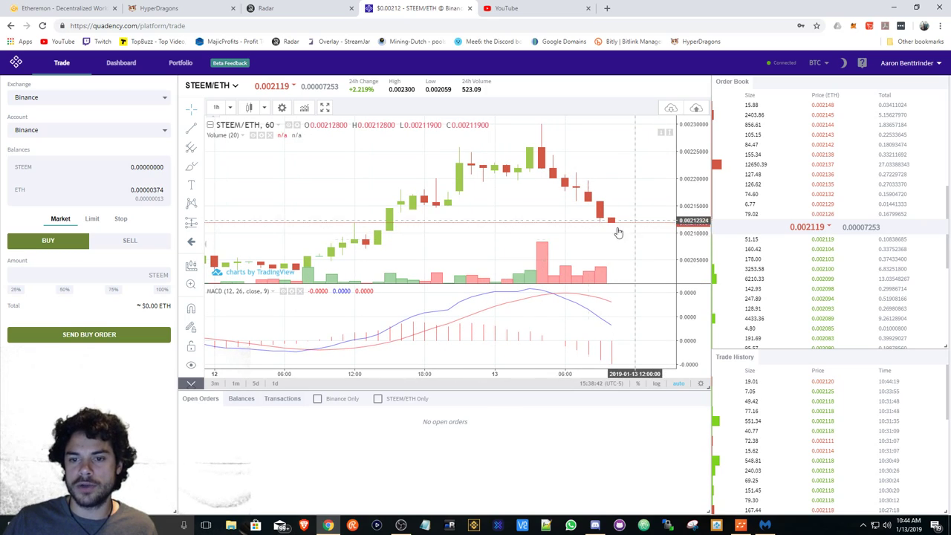
Zoom into the hourly STEEM/ETH chart, then bring OBS to the front
{"action": "scroll", "coordinate": [591, 238], "scroll_direction": "up", "scroll_amount": 1}
{"action": "scroll", "coordinate": [602, 240], "scroll_direction": "up", "scroll_amount": 1}
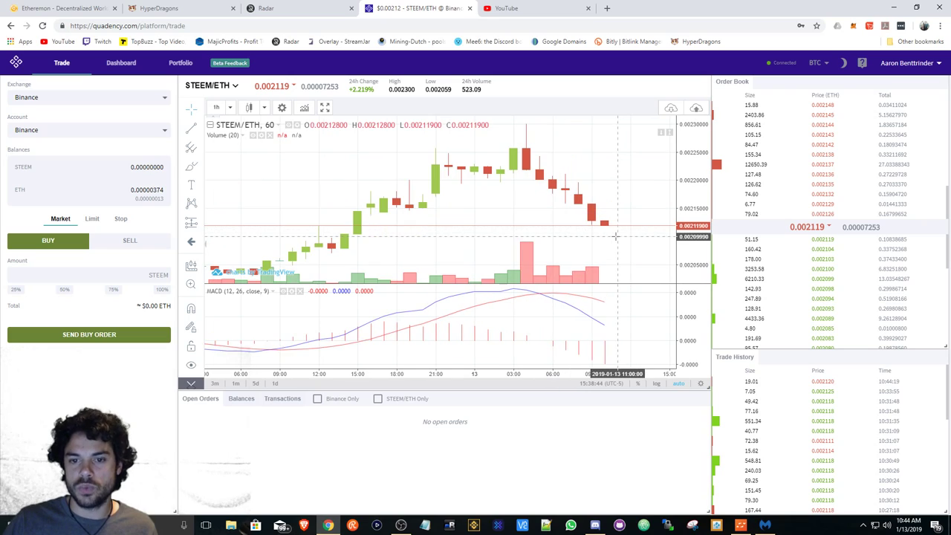
{"action": "scroll", "coordinate": [606, 240], "scroll_direction": "up", "scroll_amount": 1}
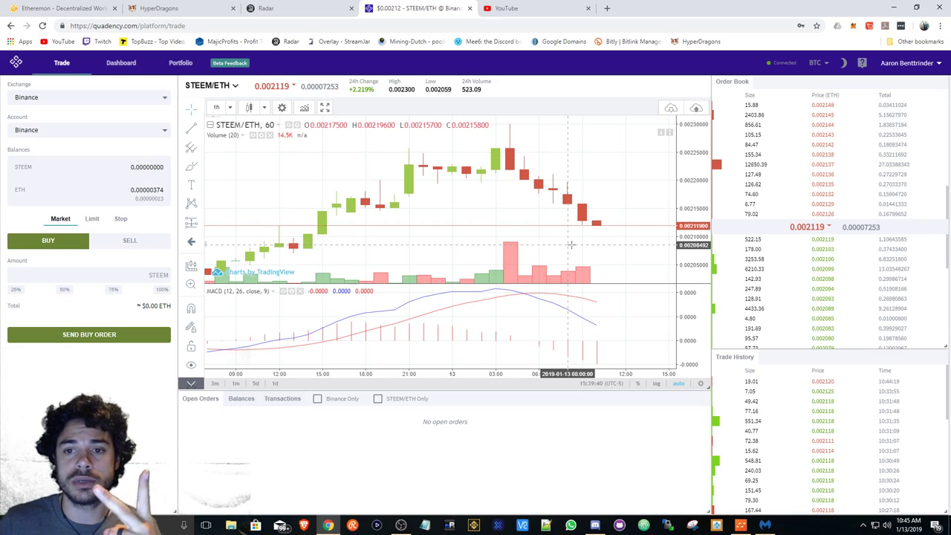
{"action": "left_click", "coordinate": [402, 526]}
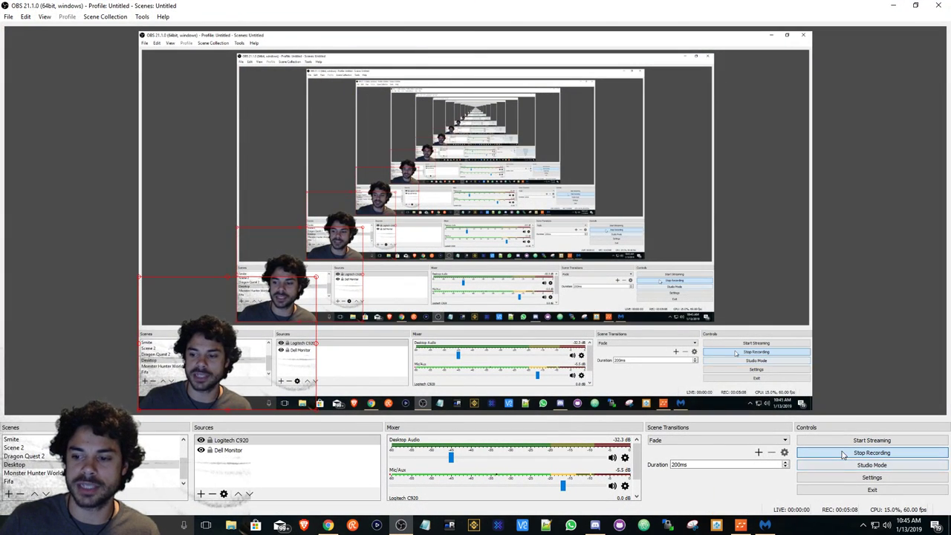